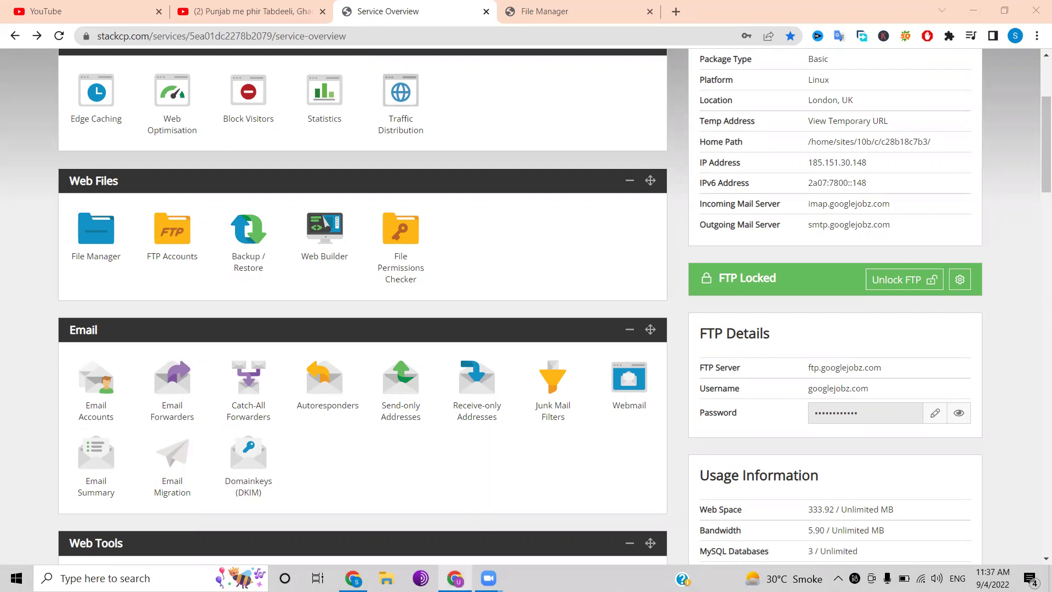
Switch to the WordPress Add Themes page and review the installation error shown on the Twenty Twenty-Two theme.
left_click(454, 578)
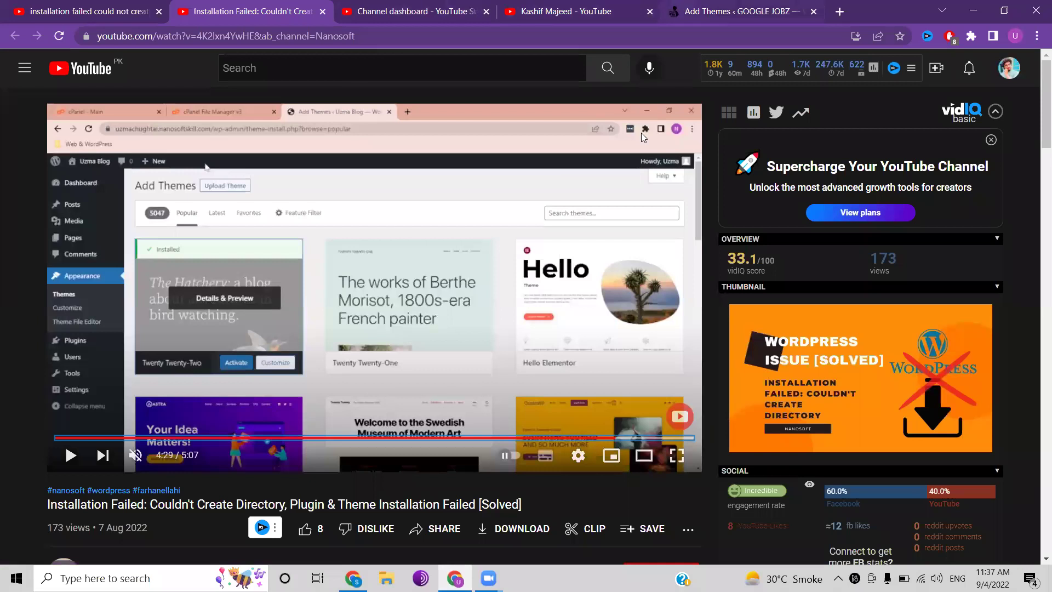
left_click(739, 11)
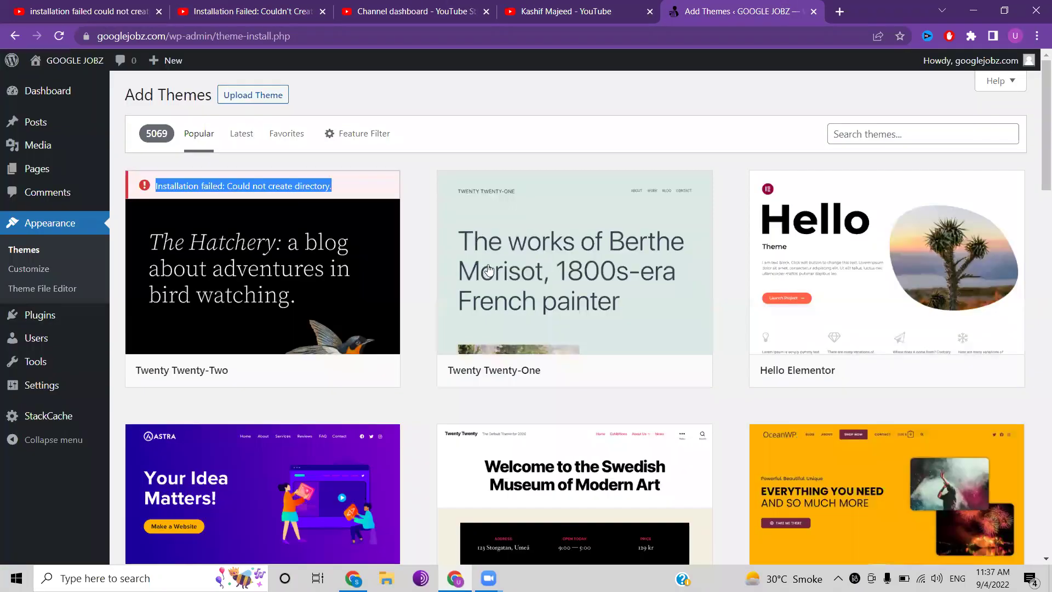
left_click(353, 186)
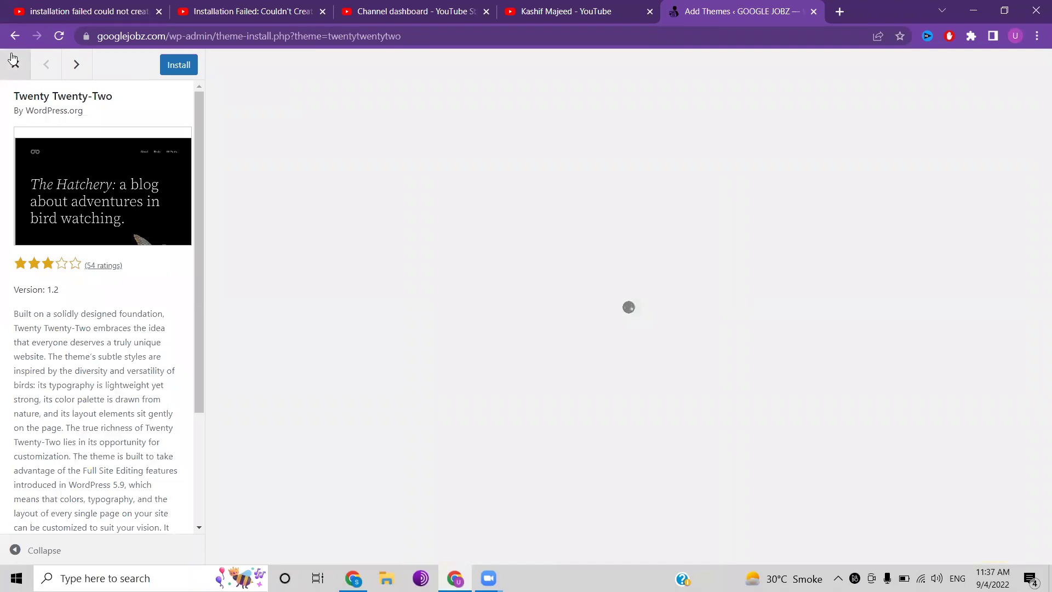
left_click(14, 61)
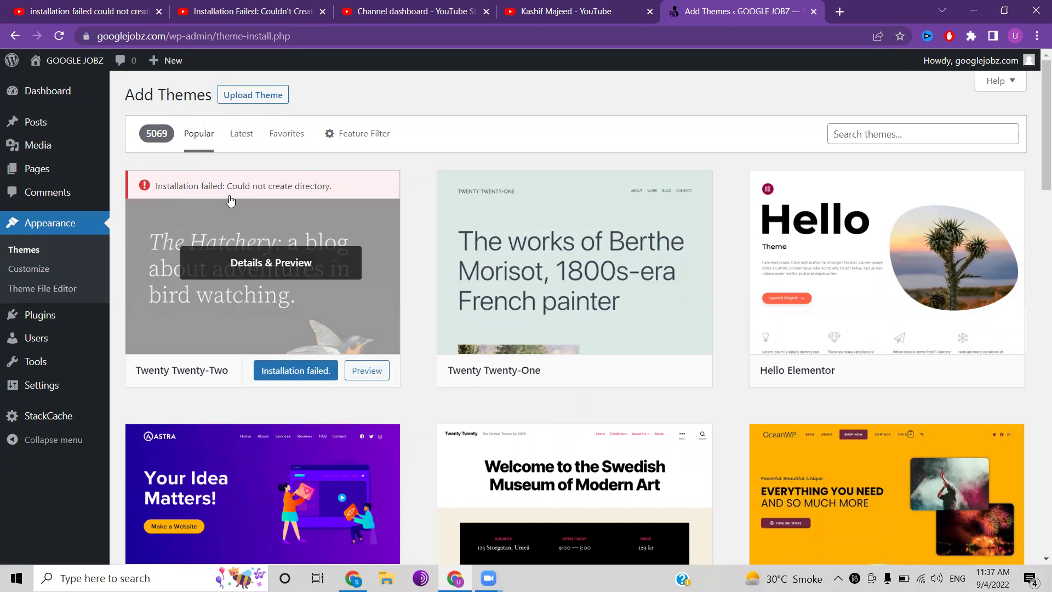
Open the site's installed Themes page and examine the error notice about the active theme.
mouse_move(34, 325)
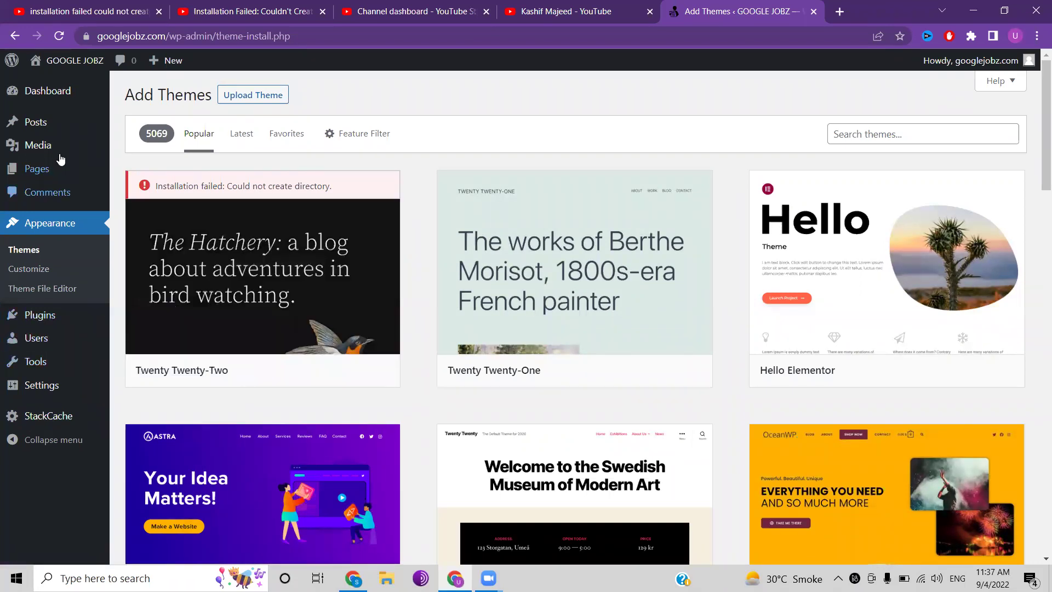
left_click(39, 251)
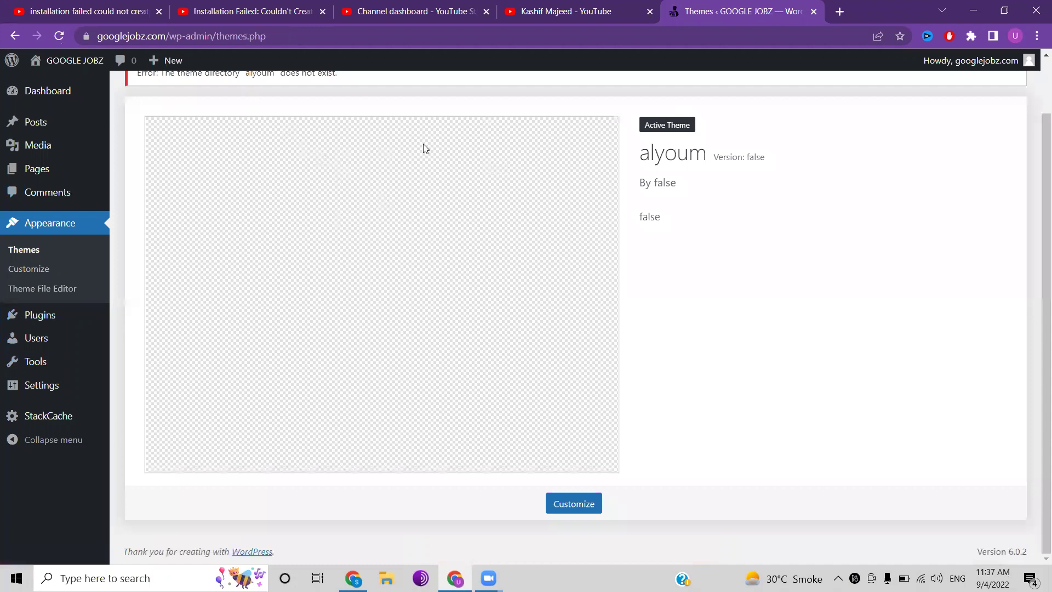
left_click_drag(423, 147, 399, 151)
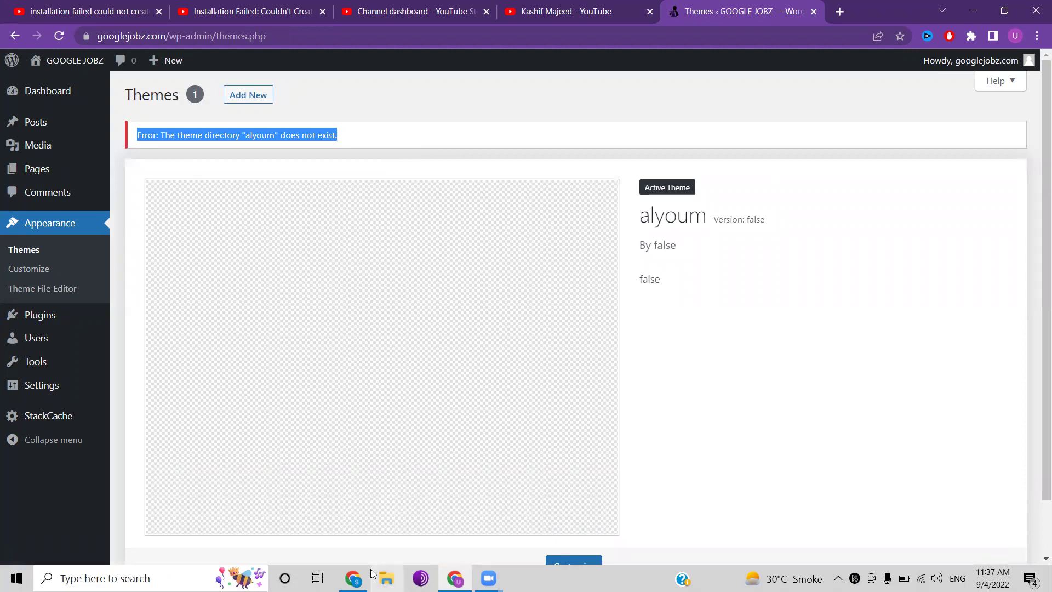
Switch to the hosting control panel, open its File Manager and go into the wp-content folder of public_html.
left_click(353, 576)
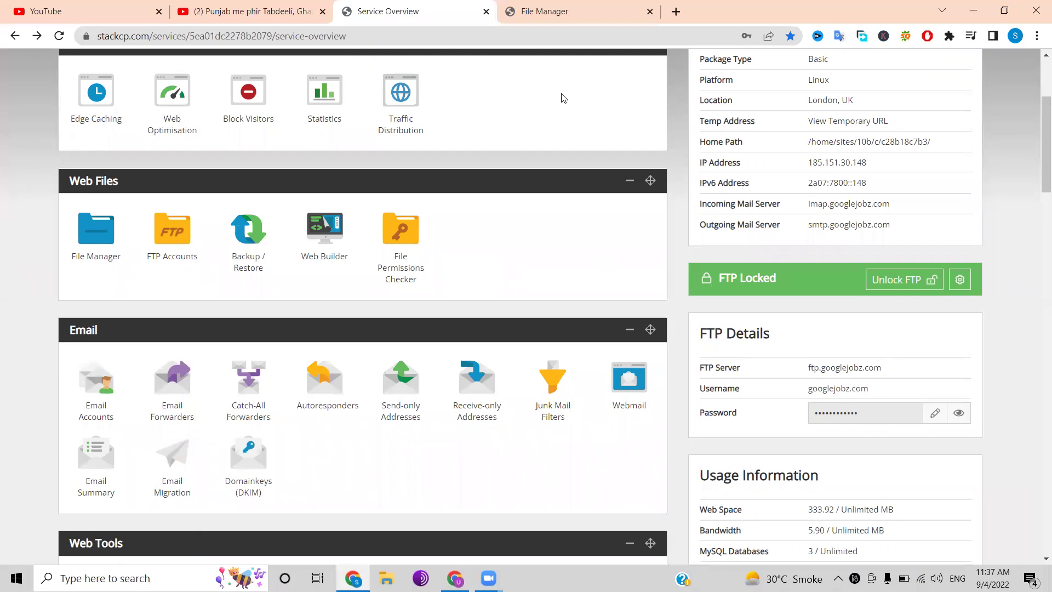
left_click(96, 256)
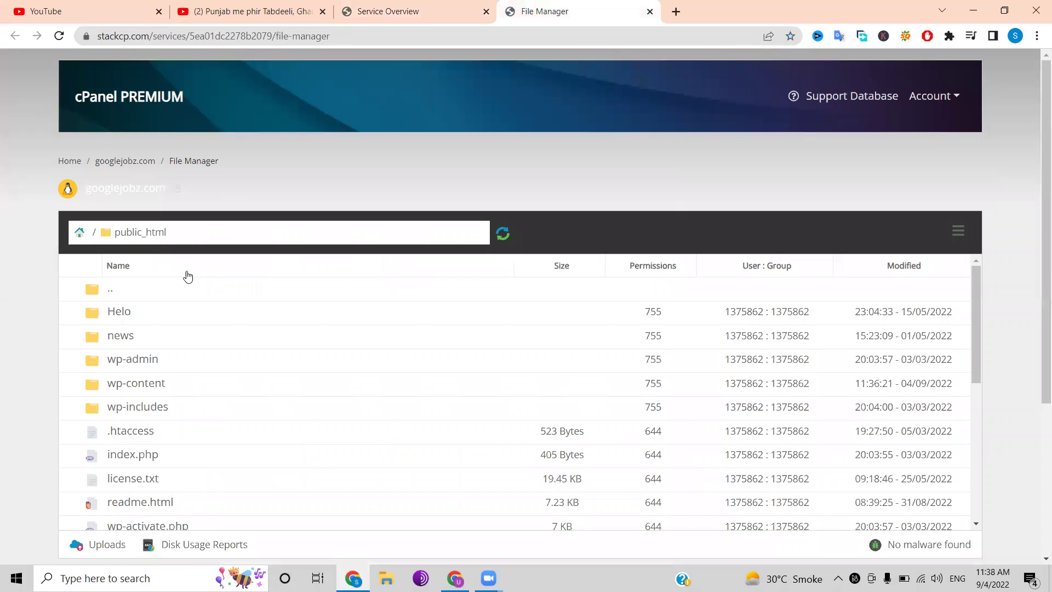
scroll(188, 274, "down", 1)
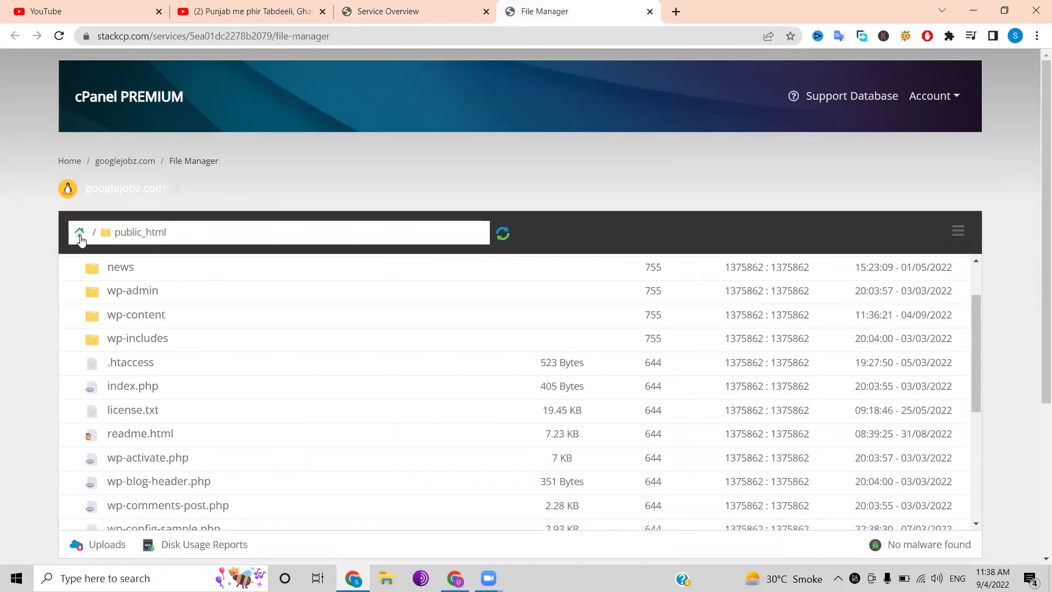
scroll(239, 329, "up", 1)
scroll(239, 329, "up", 1)
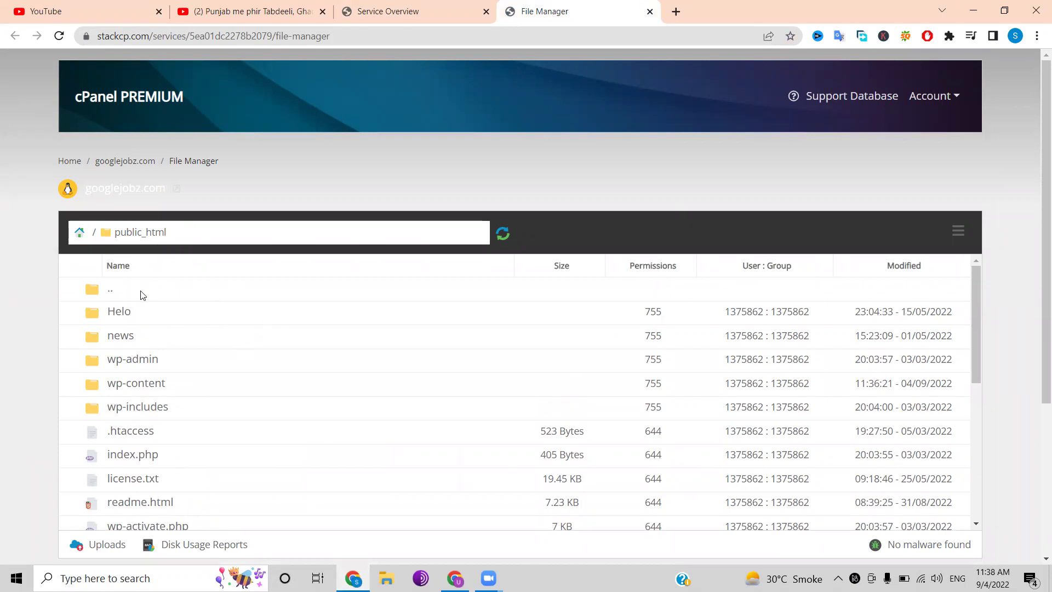
double_click(173, 390)
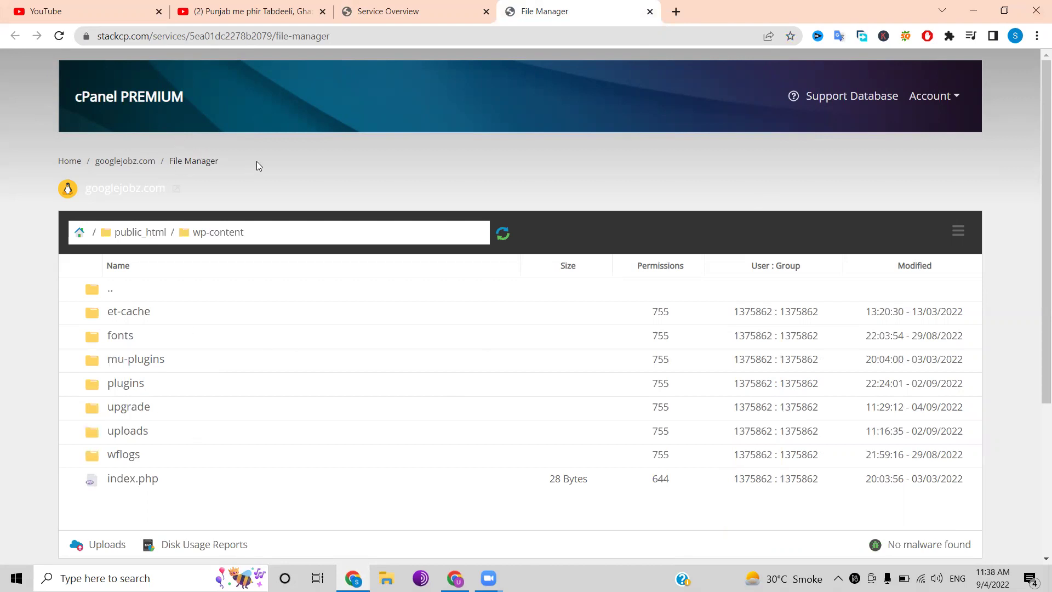
scroll(406, 408, "down", 4)
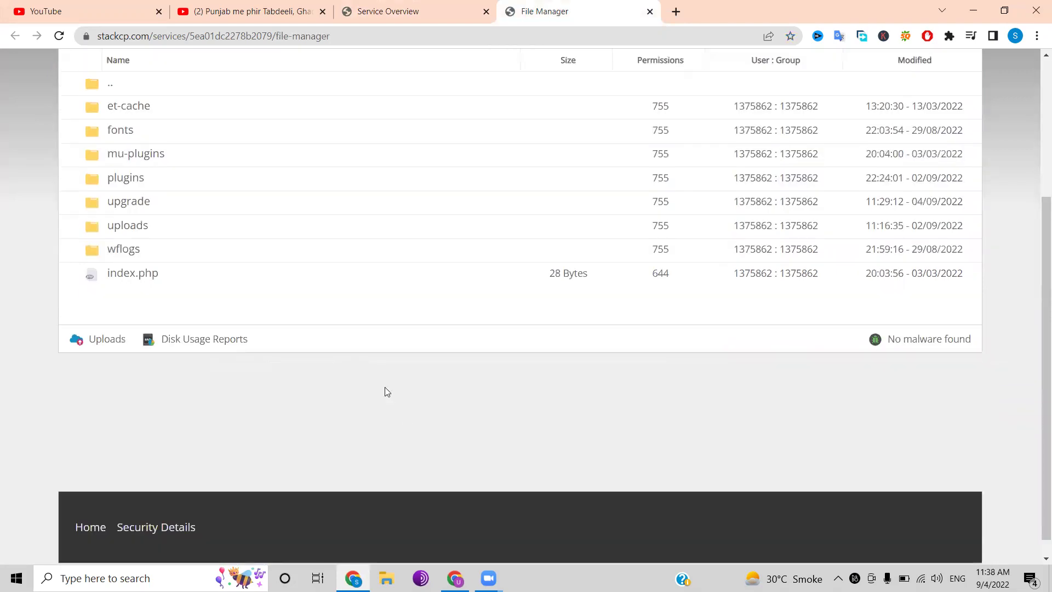
scroll(353, 375, "up", 4)
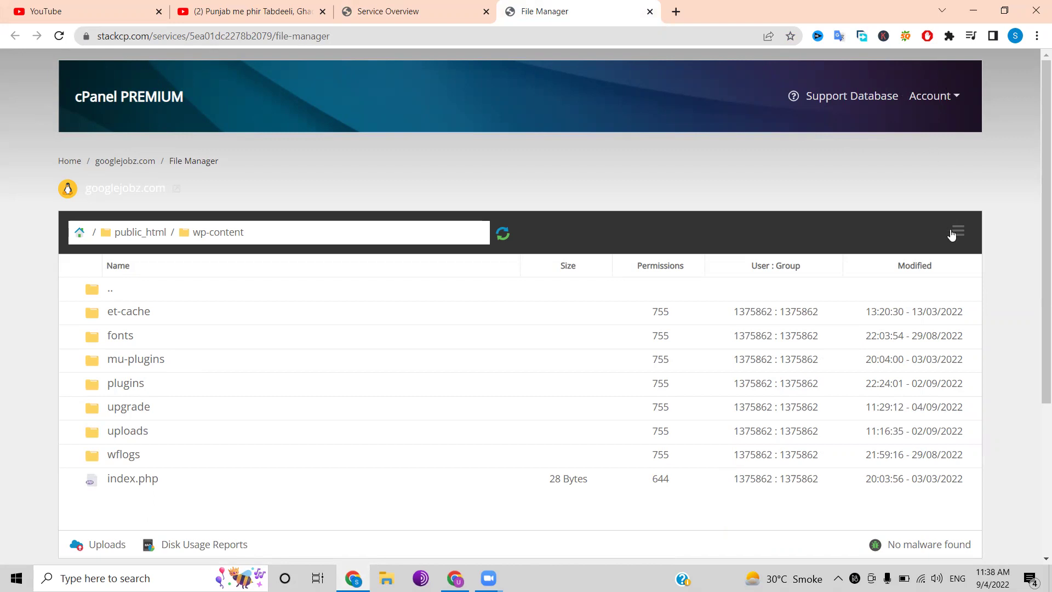
Create a new folder named theme inside wp-content and open it.
left_click(953, 233)
left_click(962, 233)
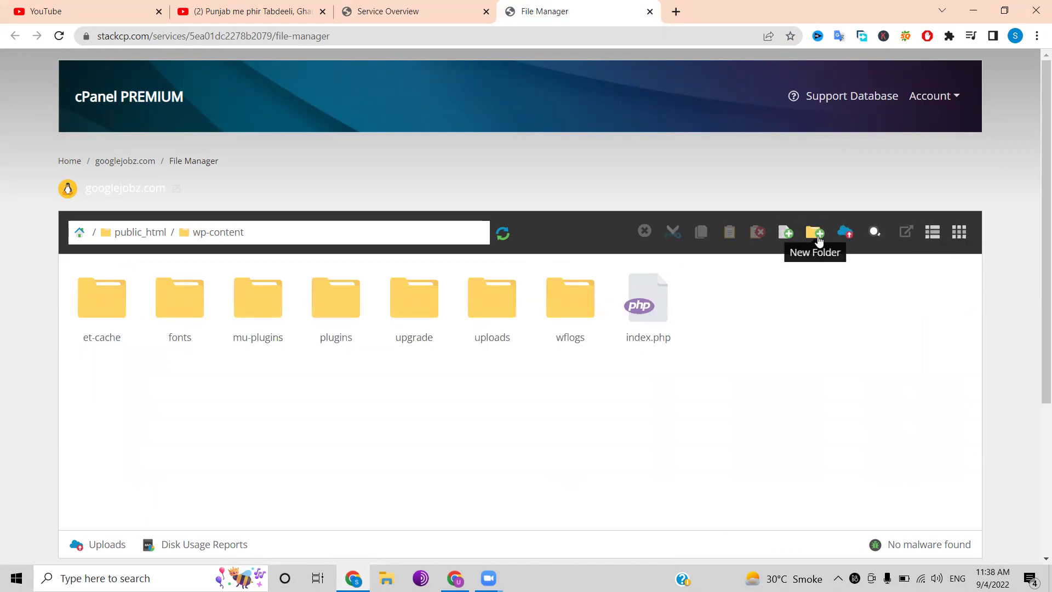
left_click(817, 237)
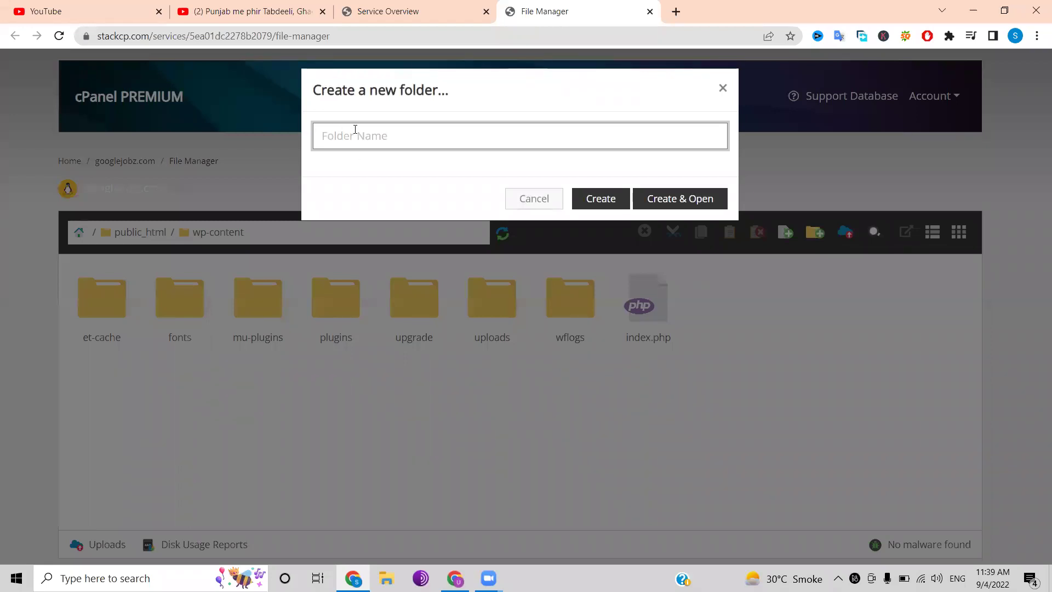
type("theme")
left_click(662, 195)
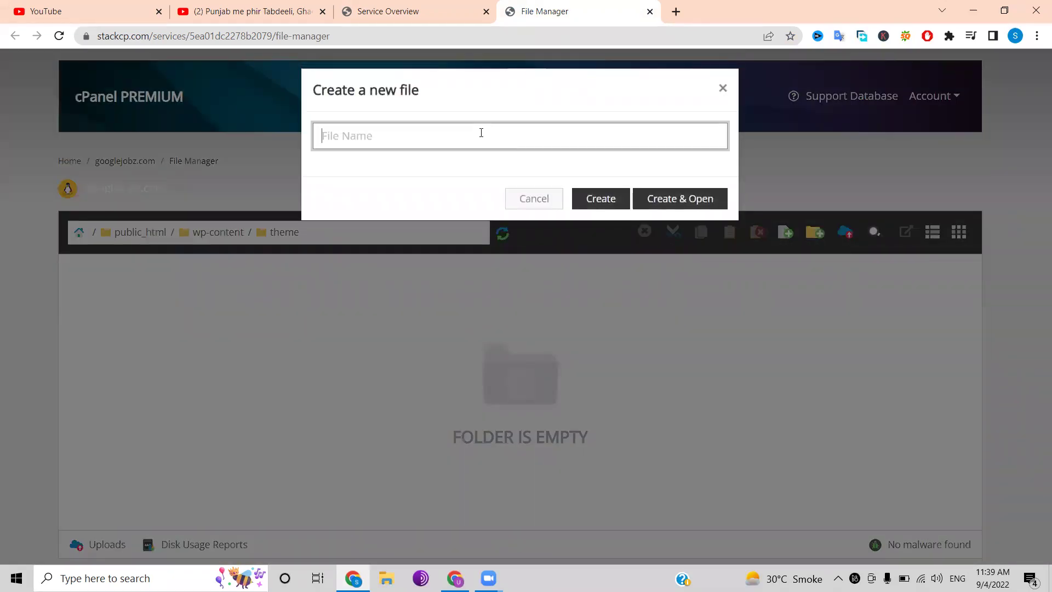
Create a file named index.php in the theme folder, open it in the editor, and save and close it.
type("index.php")
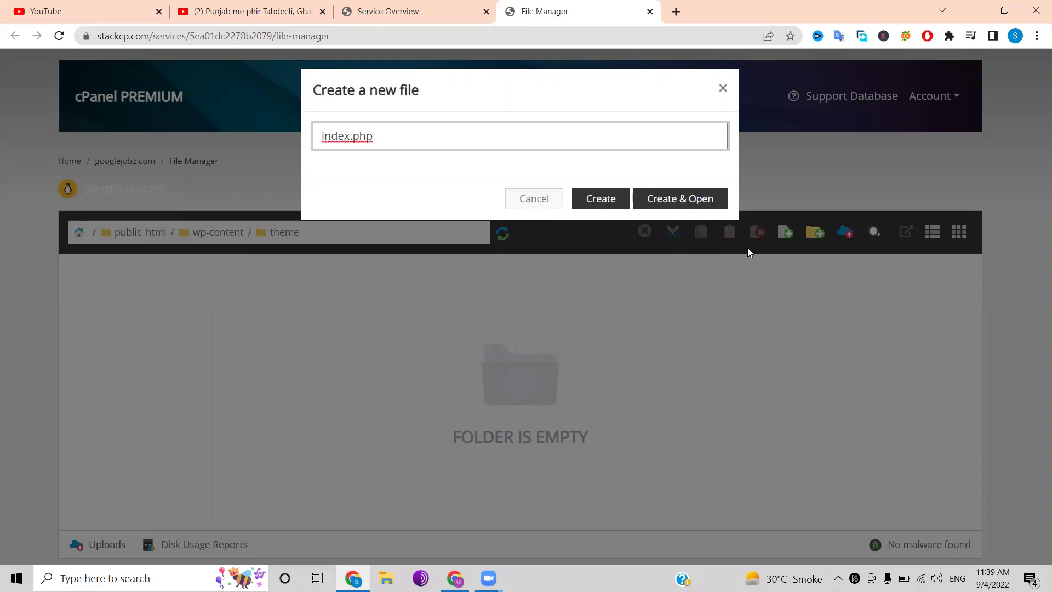
left_click(618, 207)
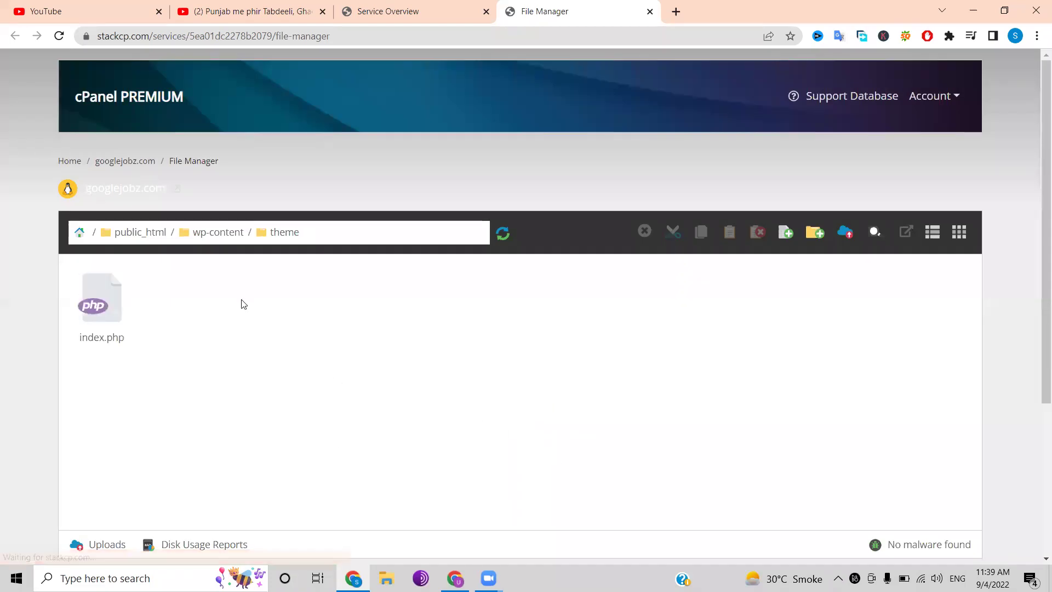
double_click(108, 314)
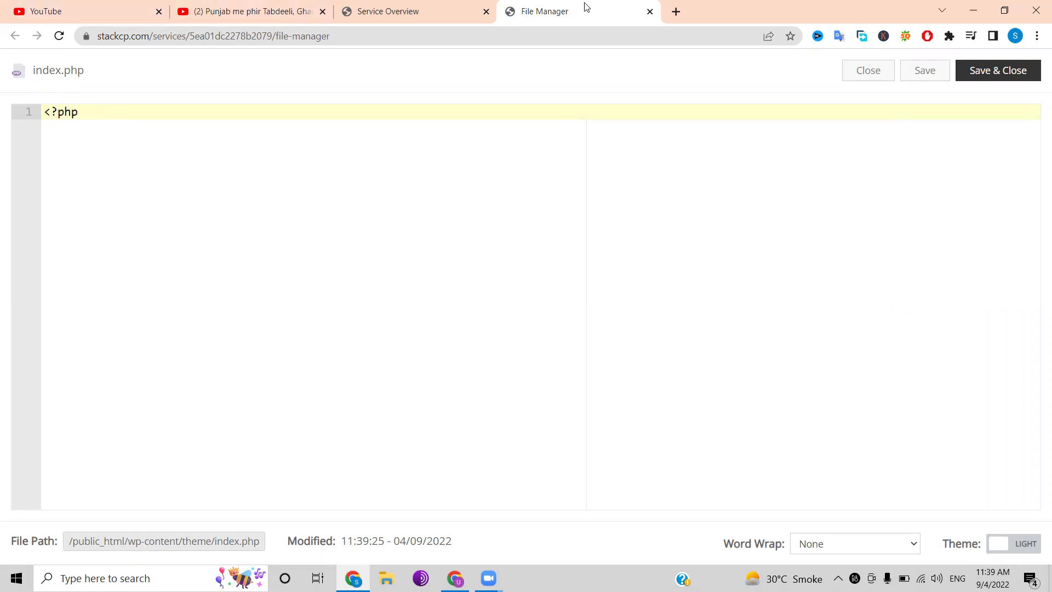
left_click(986, 72)
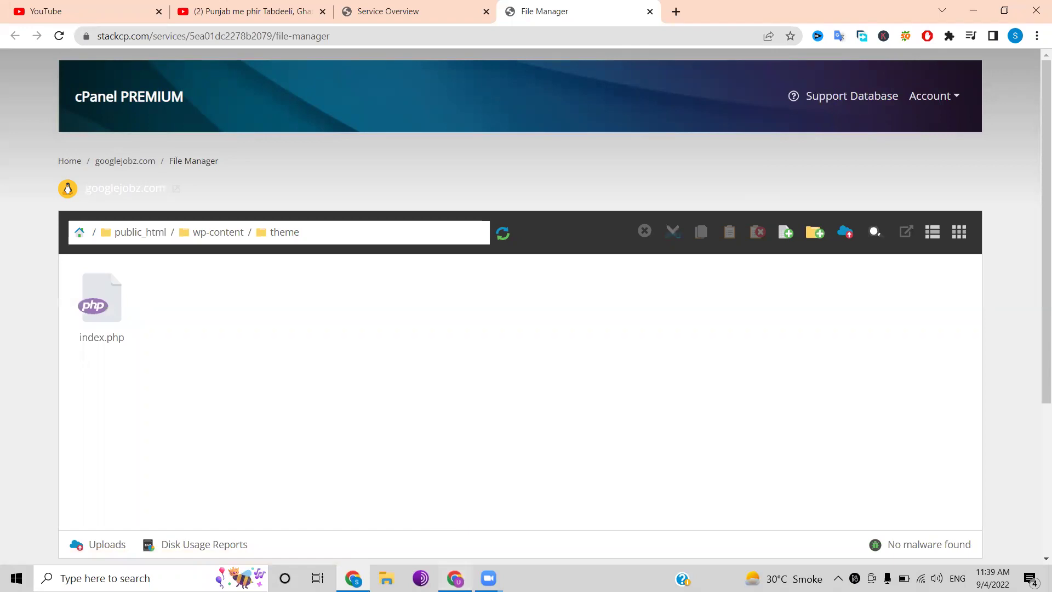
Switch back to the WordPress admin and try to install the Twenty Twenty-Two theme from the Add Themes page.
left_click(455, 578)
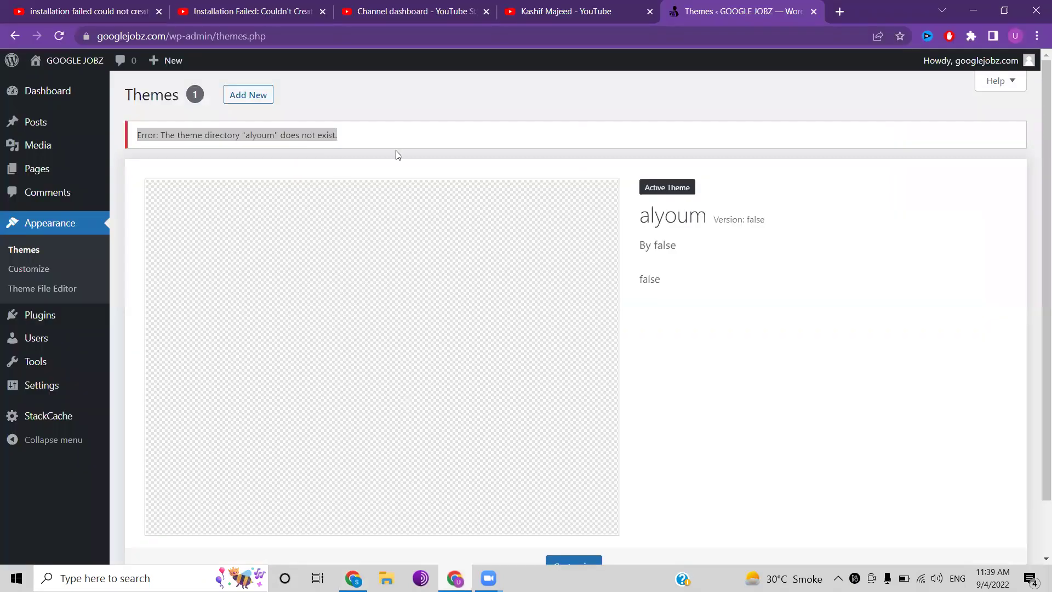
left_click(33, 255)
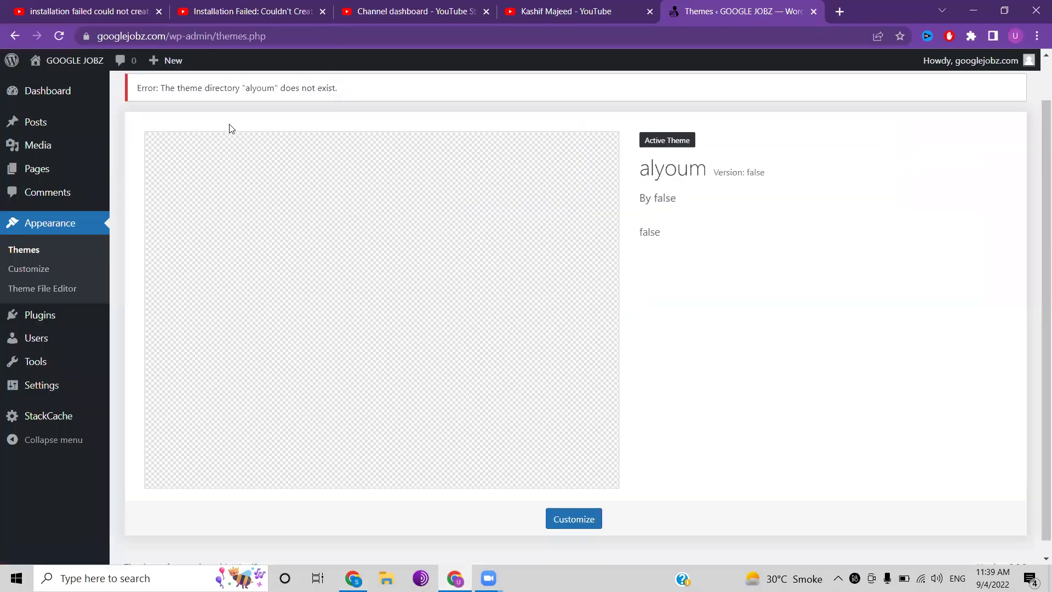
left_click(241, 97)
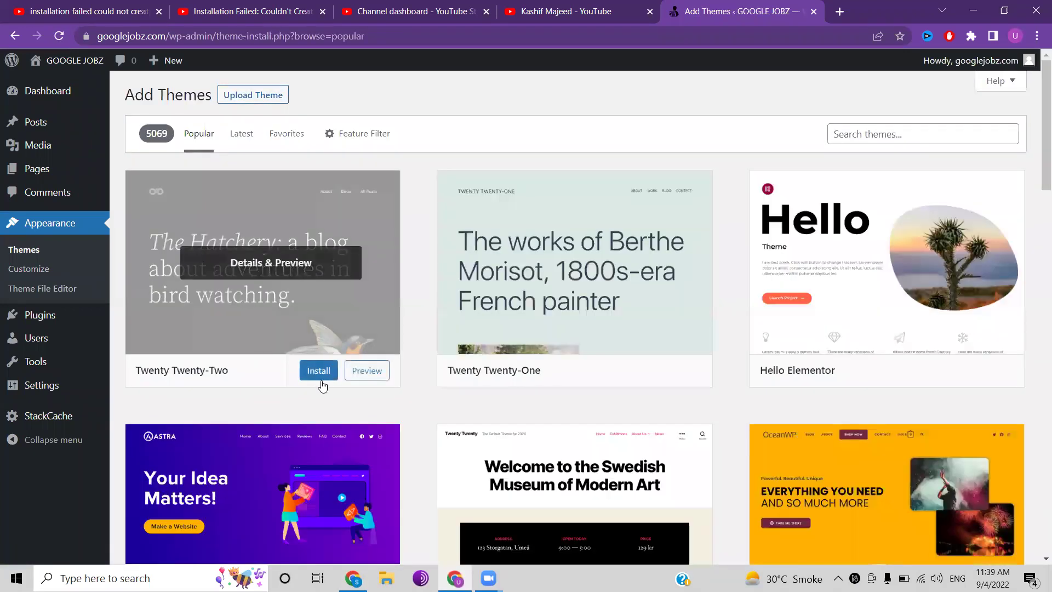
left_click(320, 373)
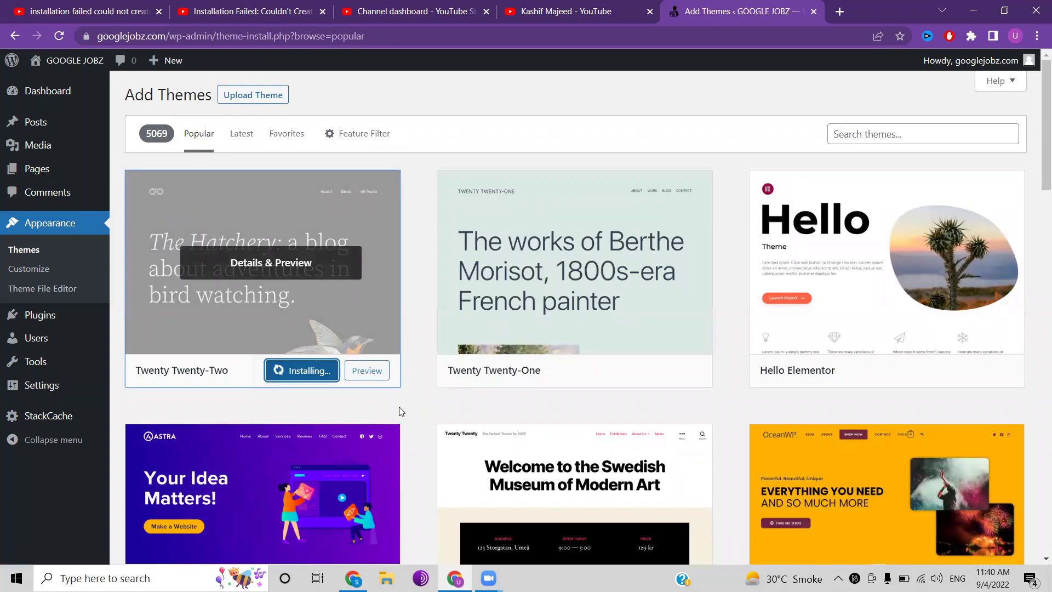
mouse_move(277, 236)
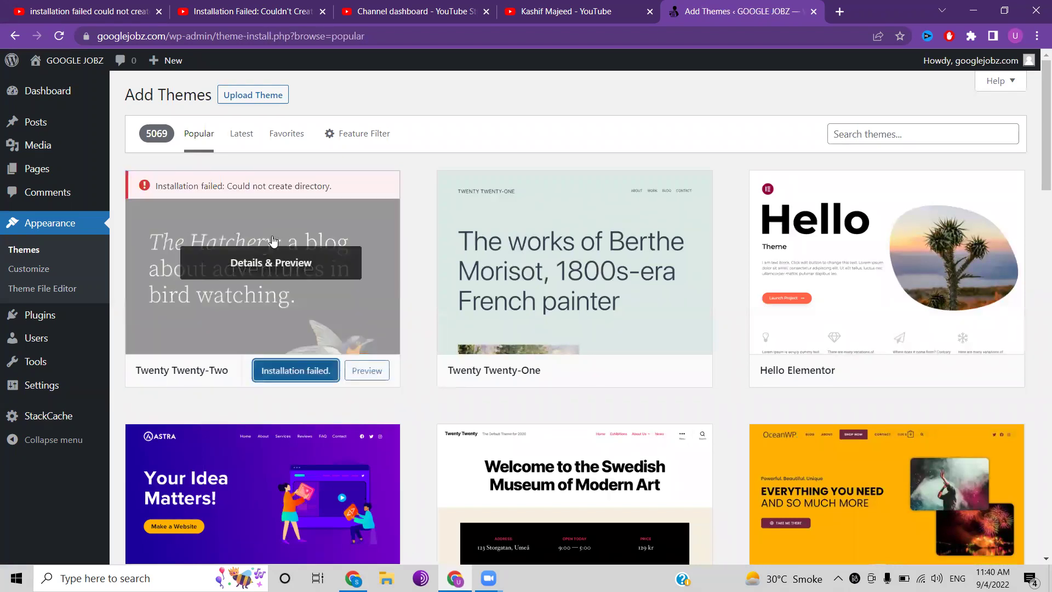
left_click(286, 378)
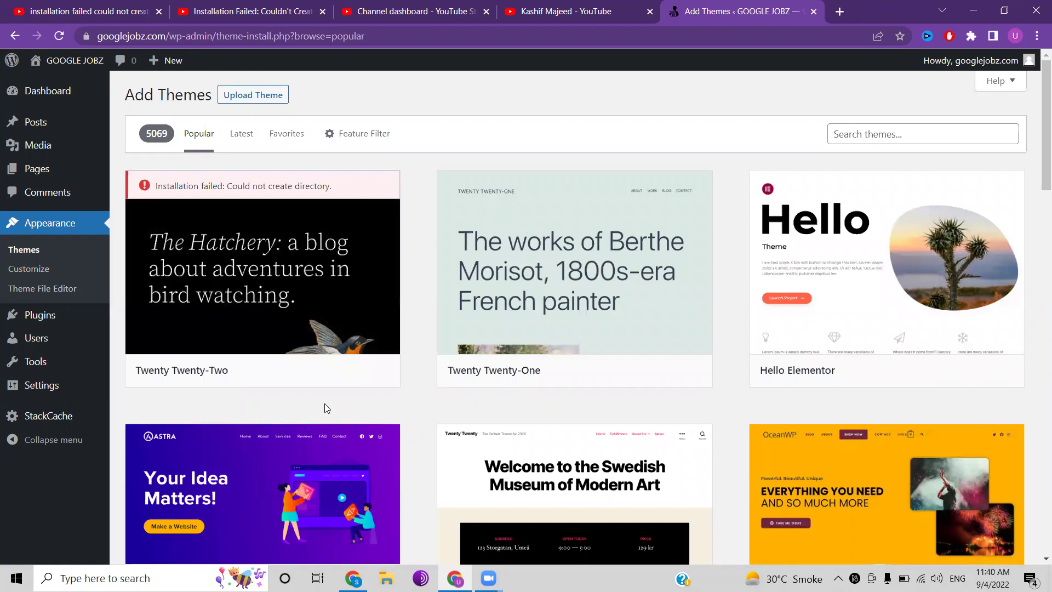
Check the theme folder inside wp-content in the hosting File Manager against the WordPress installation error.
left_click(353, 577)
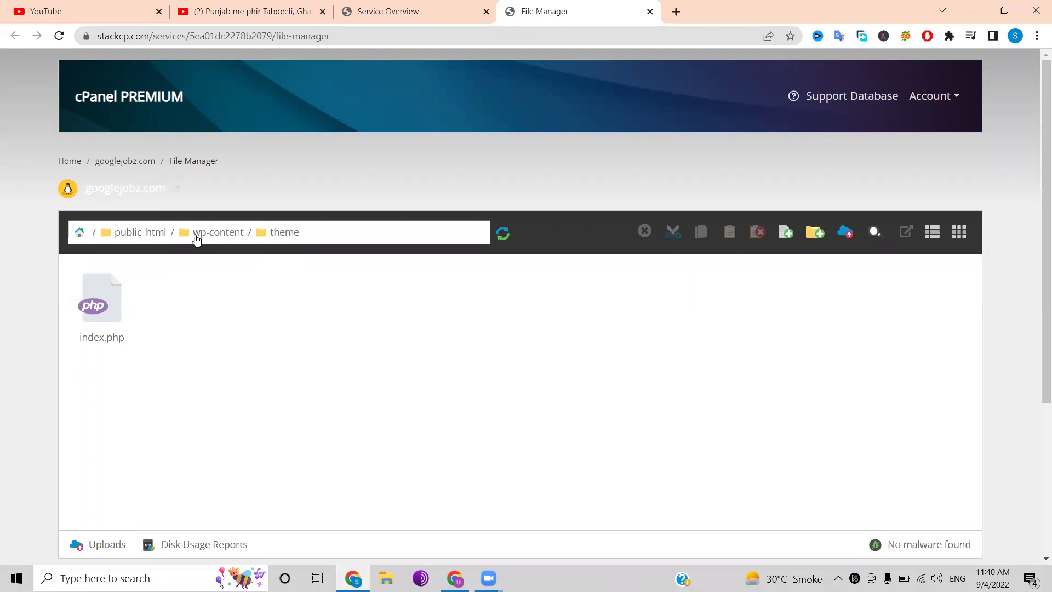
left_click(222, 233)
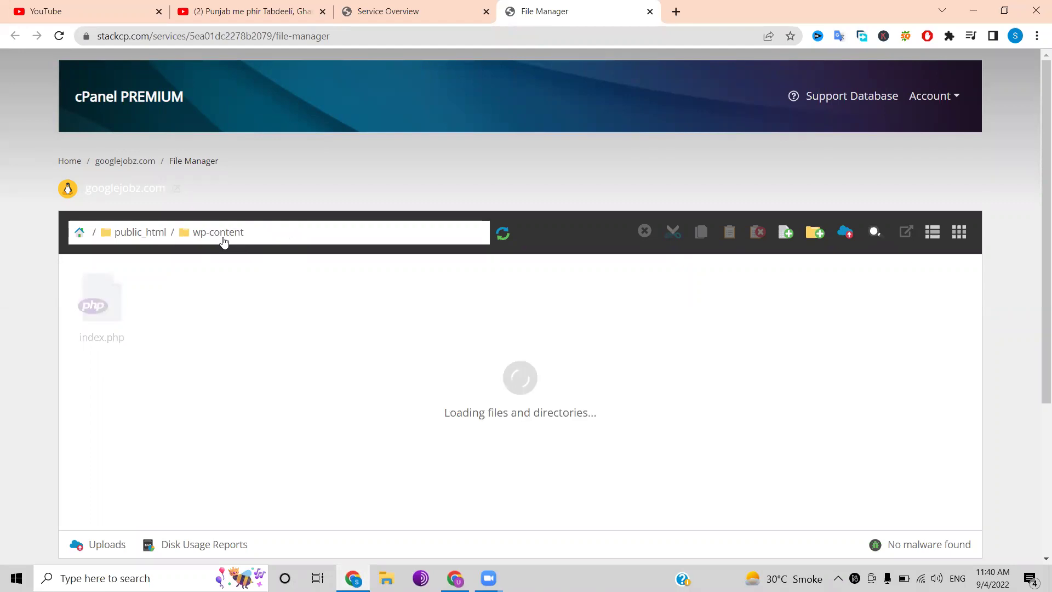
double_click(416, 302)
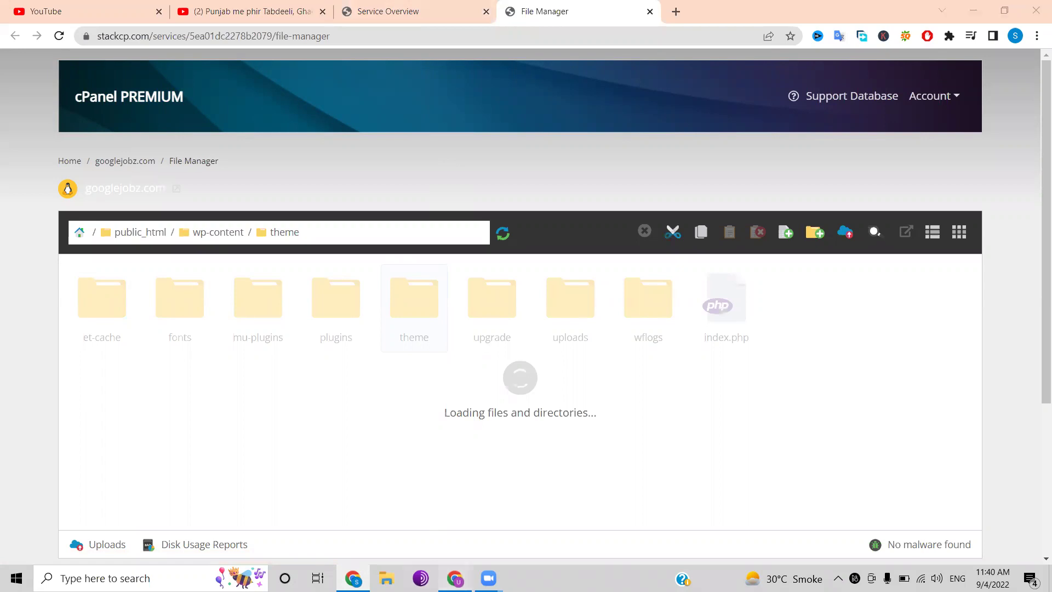
left_click(455, 578)
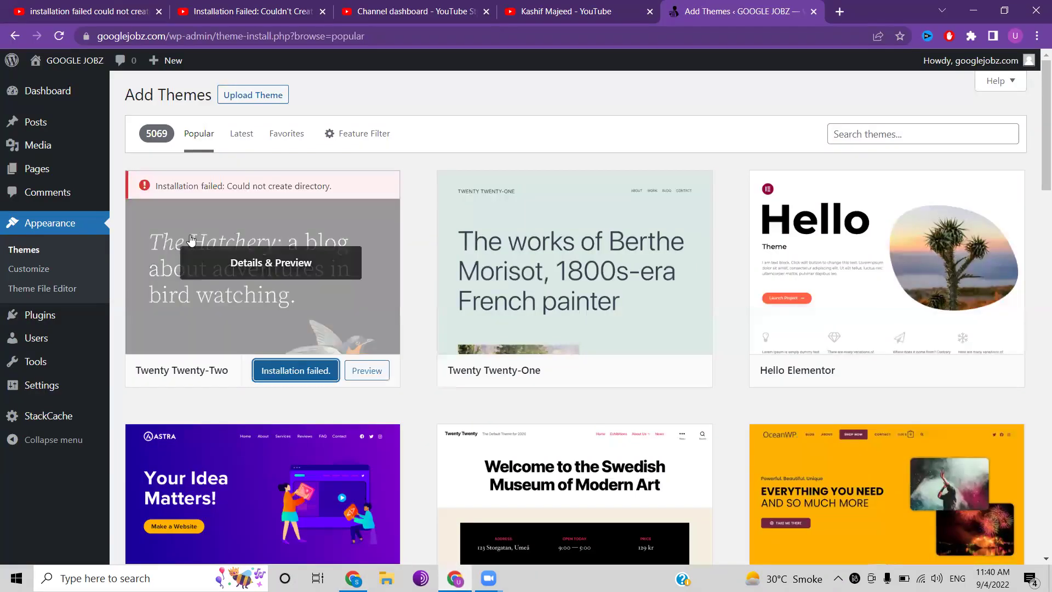
key("alt+Tab")
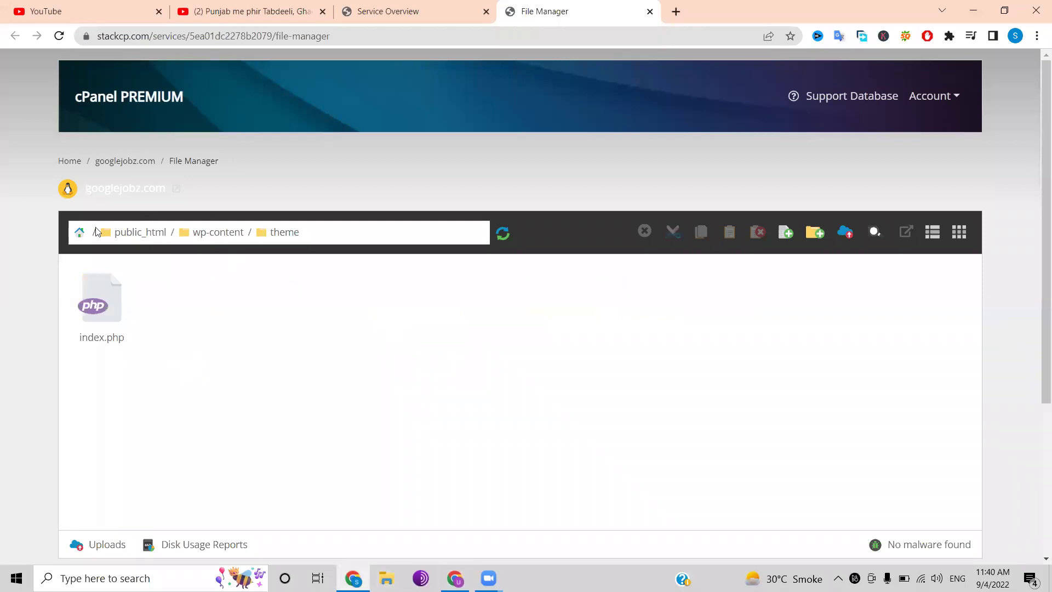
Go to the File Manager's home directory and reopen wp-content inside public_html.
left_click(84, 235)
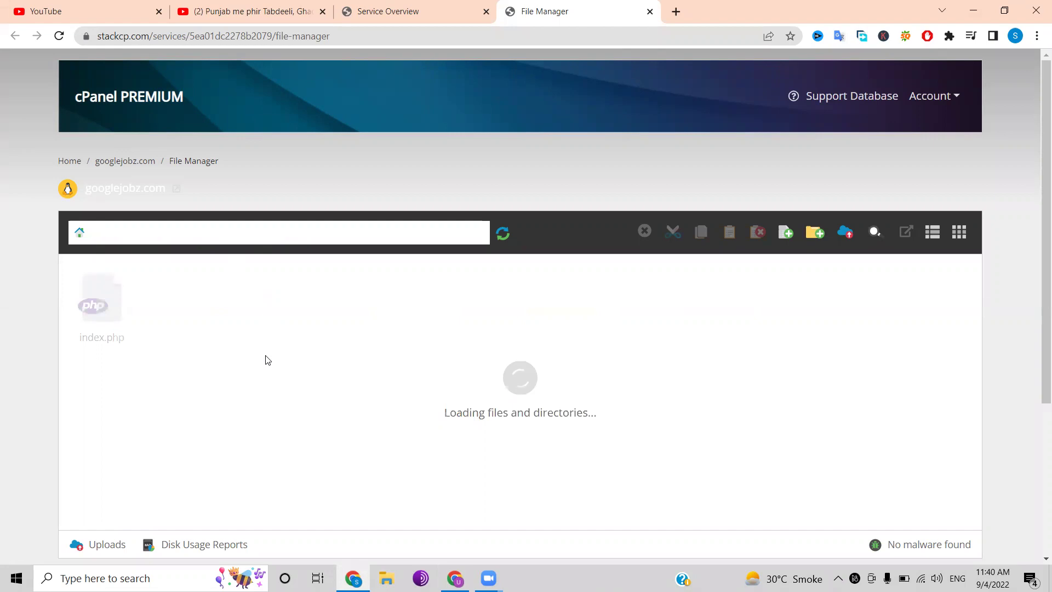
double_click(262, 307)
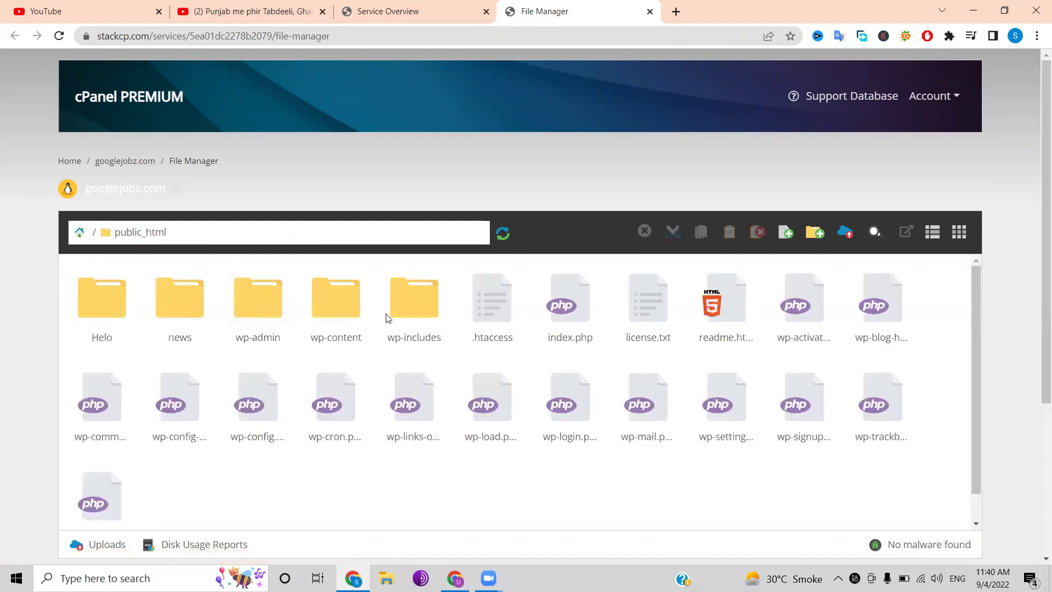
double_click(343, 311)
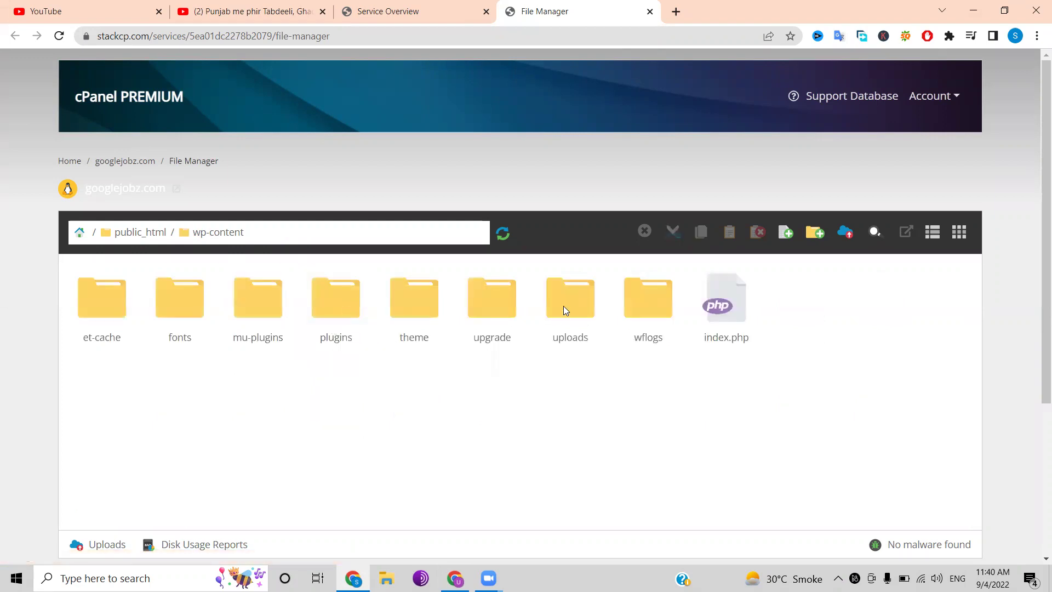
Rename the theme folder inside wp-content to themes.
right_click(409, 310)
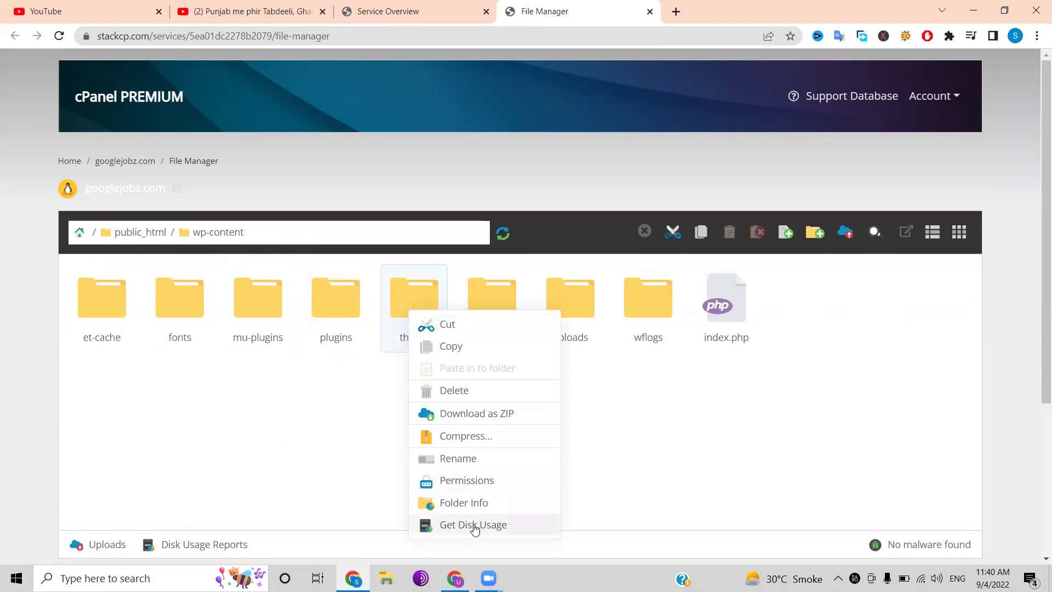
left_click(457, 459)
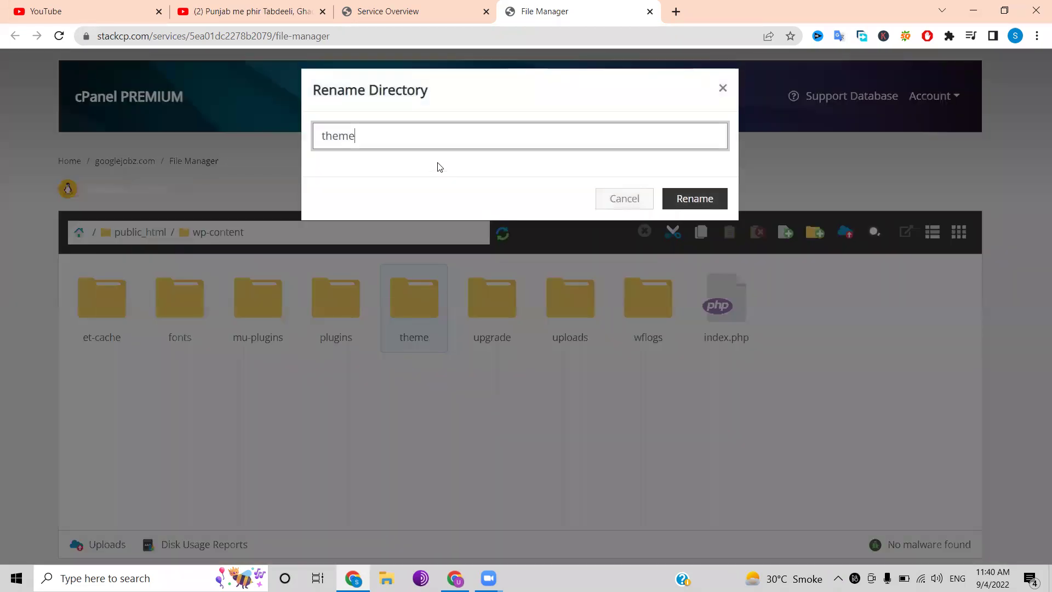
type("s")
left_click(706, 202)
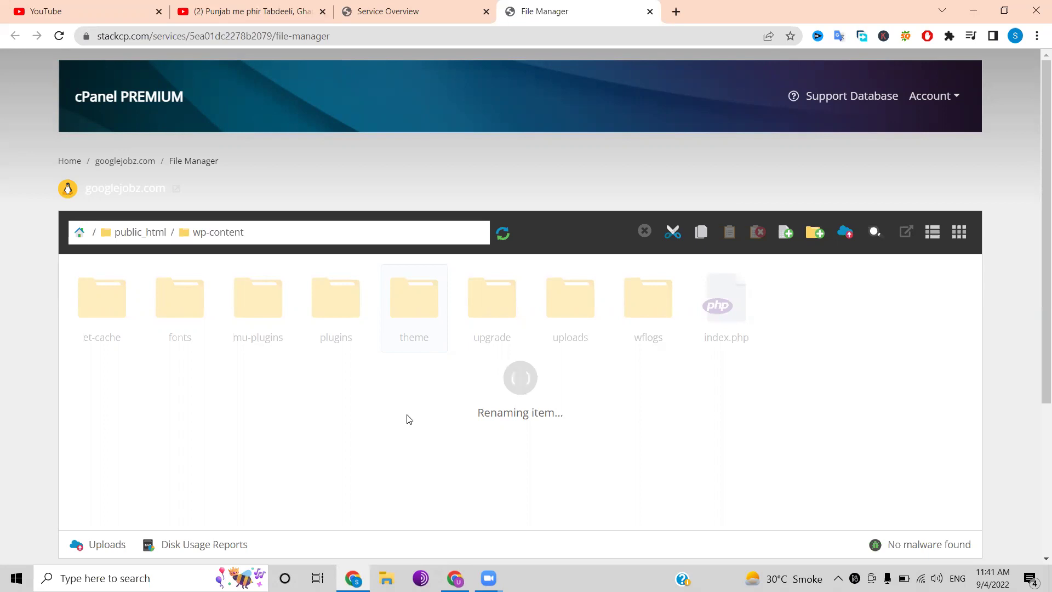
Open index.php from the themes folder in the code editor, add ">" after "<?php", and save and close it.
double_click(415, 320)
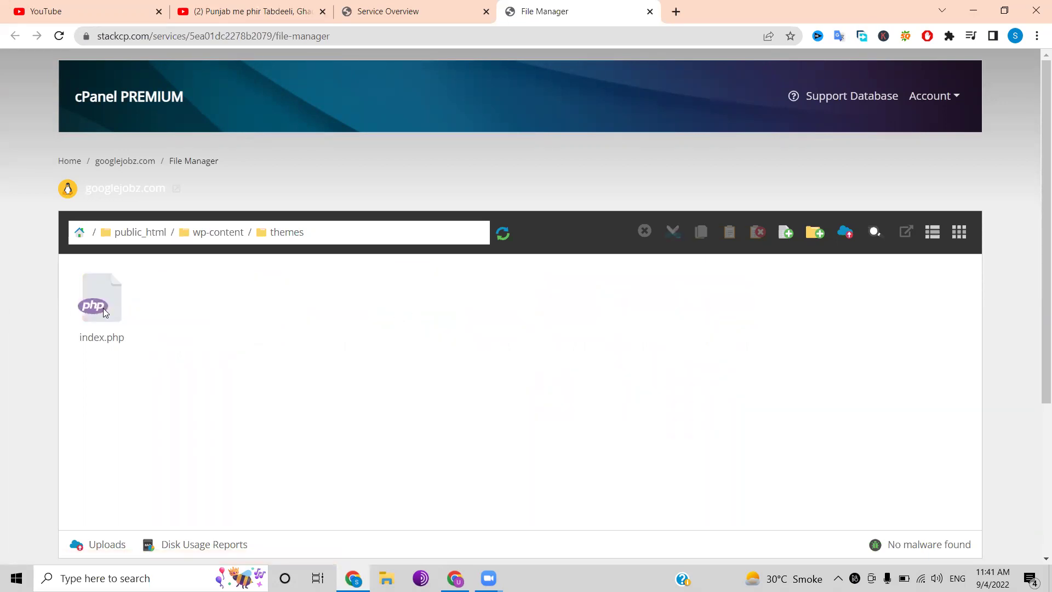
right_click(104, 312)
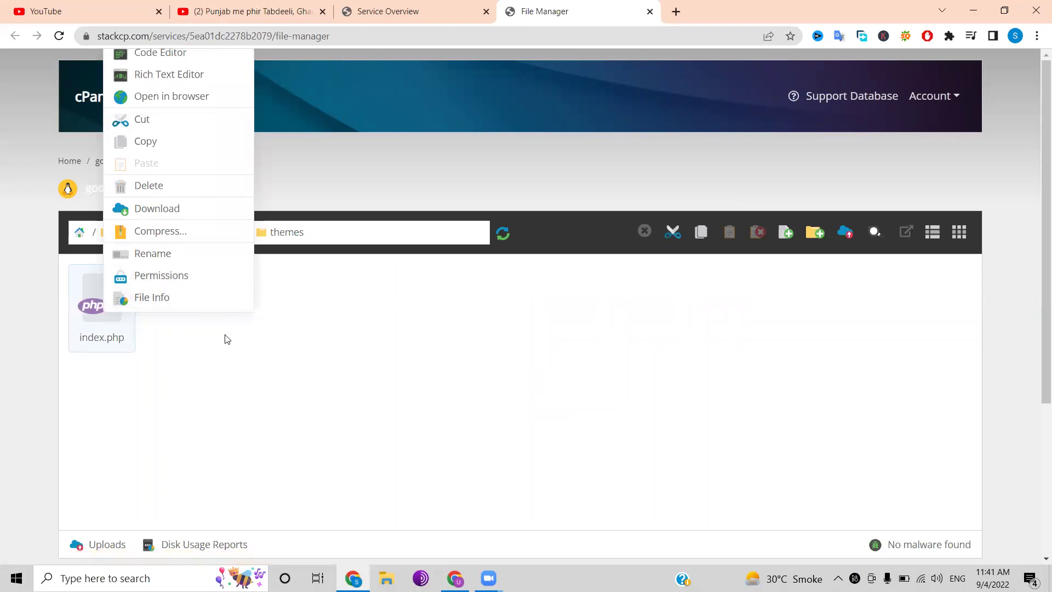
scroll(224, 339, "down", 3)
scroll(225, 339, "up", 3)
left_click(167, 51)
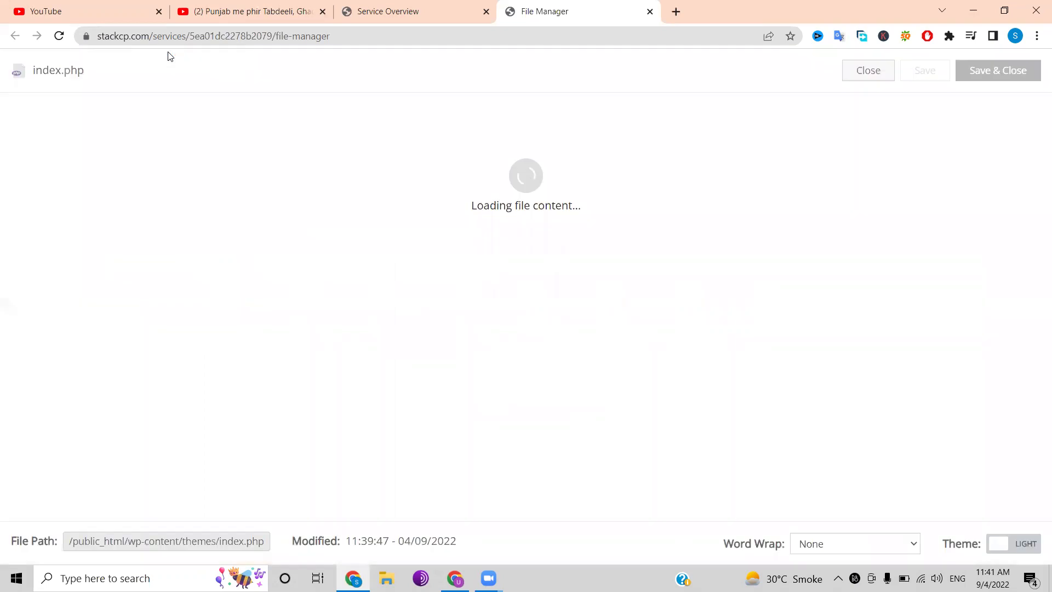
left_click(88, 112)
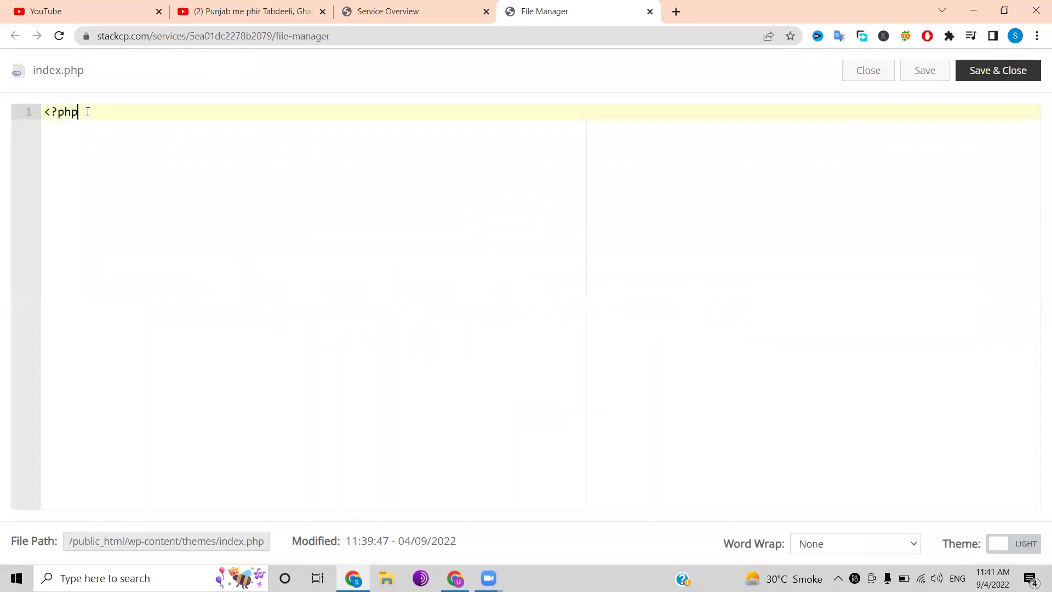
type(">")
left_click(987, 71)
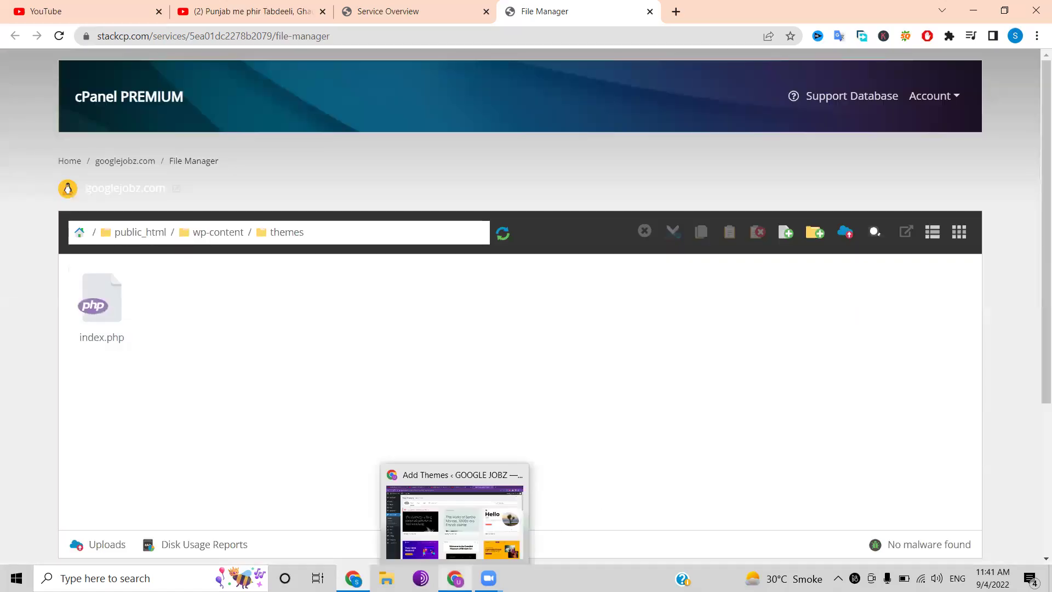
Switch back to the WordPress admin, reload the Add Themes page, and install the Twenty Twenty-Two theme.
left_click(454, 578)
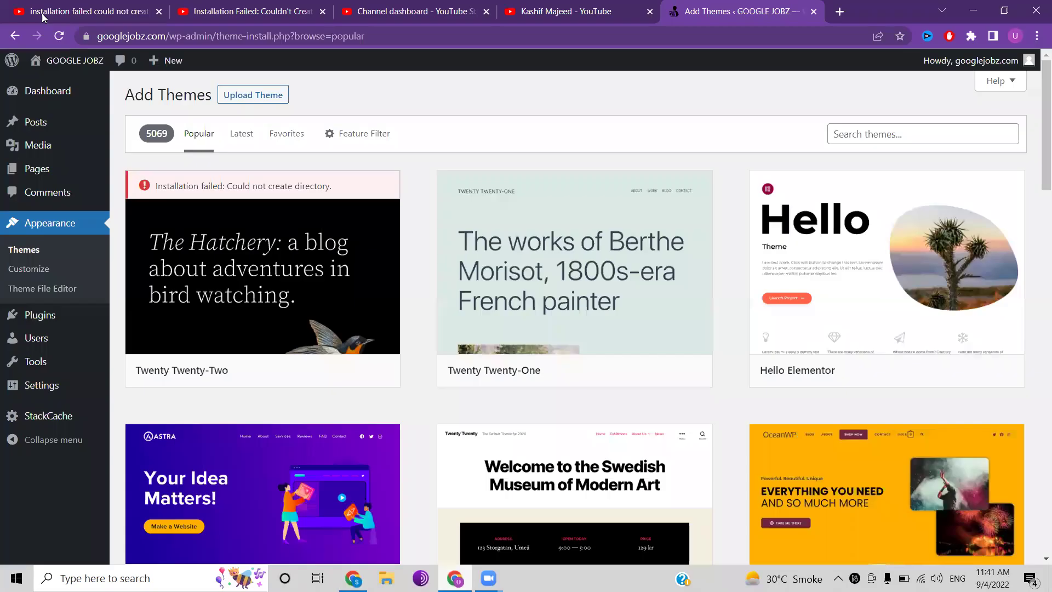
left_click(63, 37)
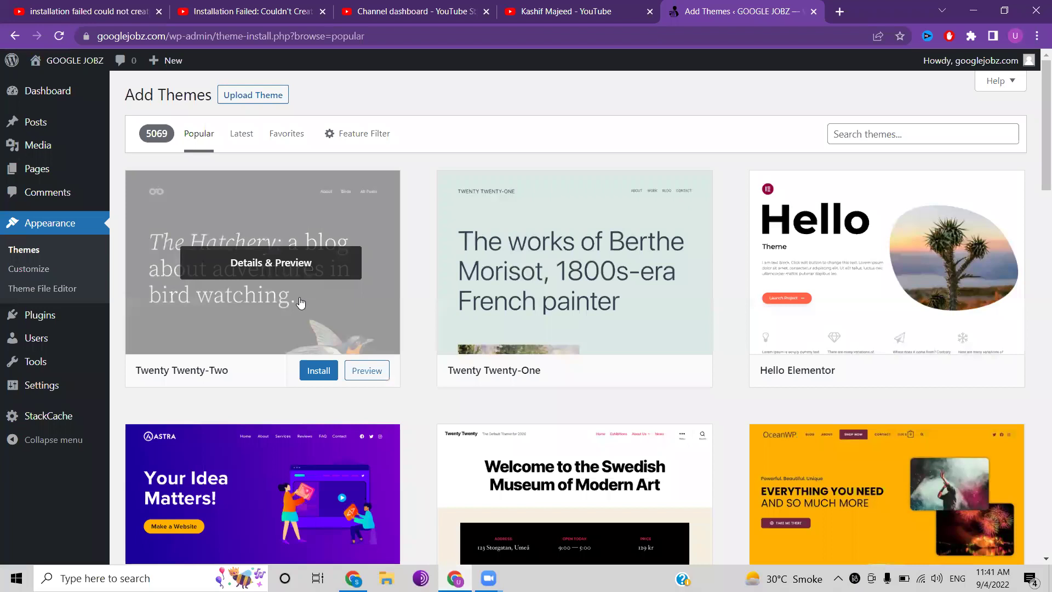
left_click(323, 372)
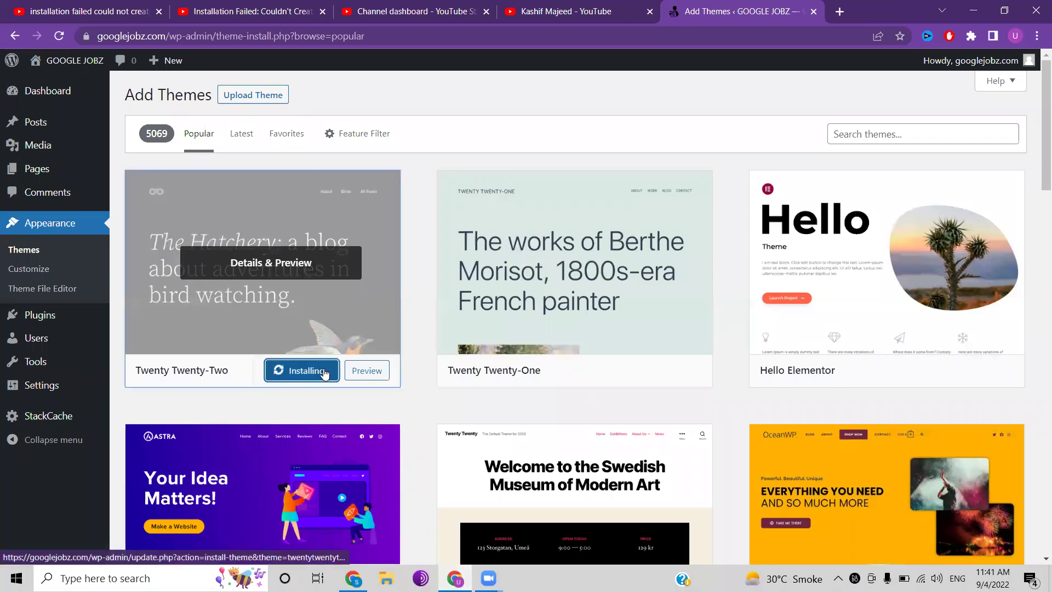